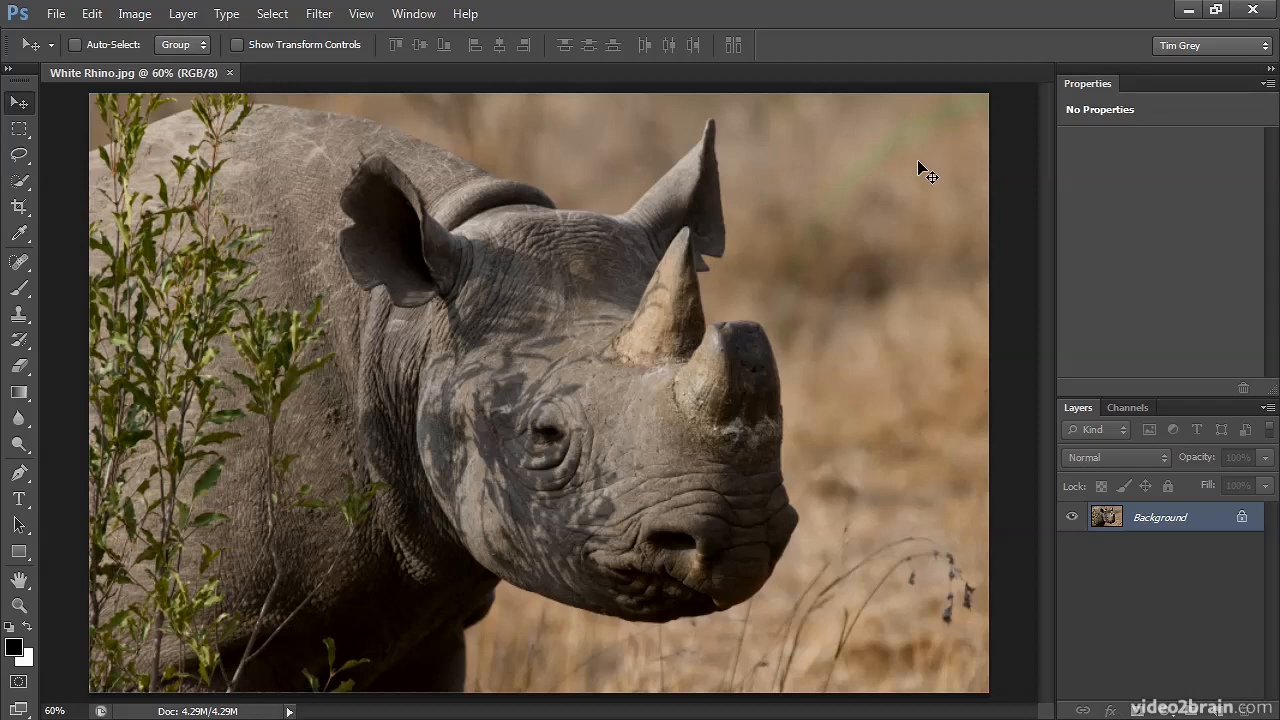
# Add a new layer named Color Fix above the Background and set its blend mode to Color.
pyautogui.click(1220, 711)
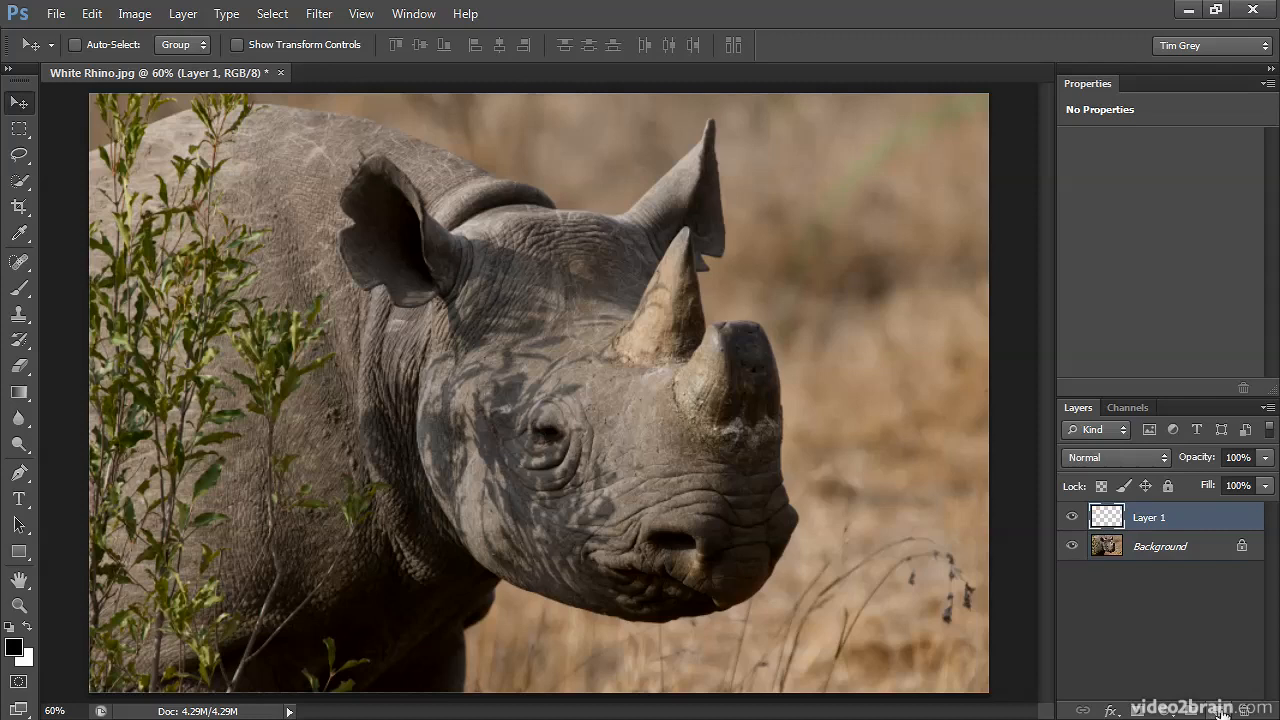
pyautogui.doubleClick(1148, 519)
pyautogui.write('Color Fix')
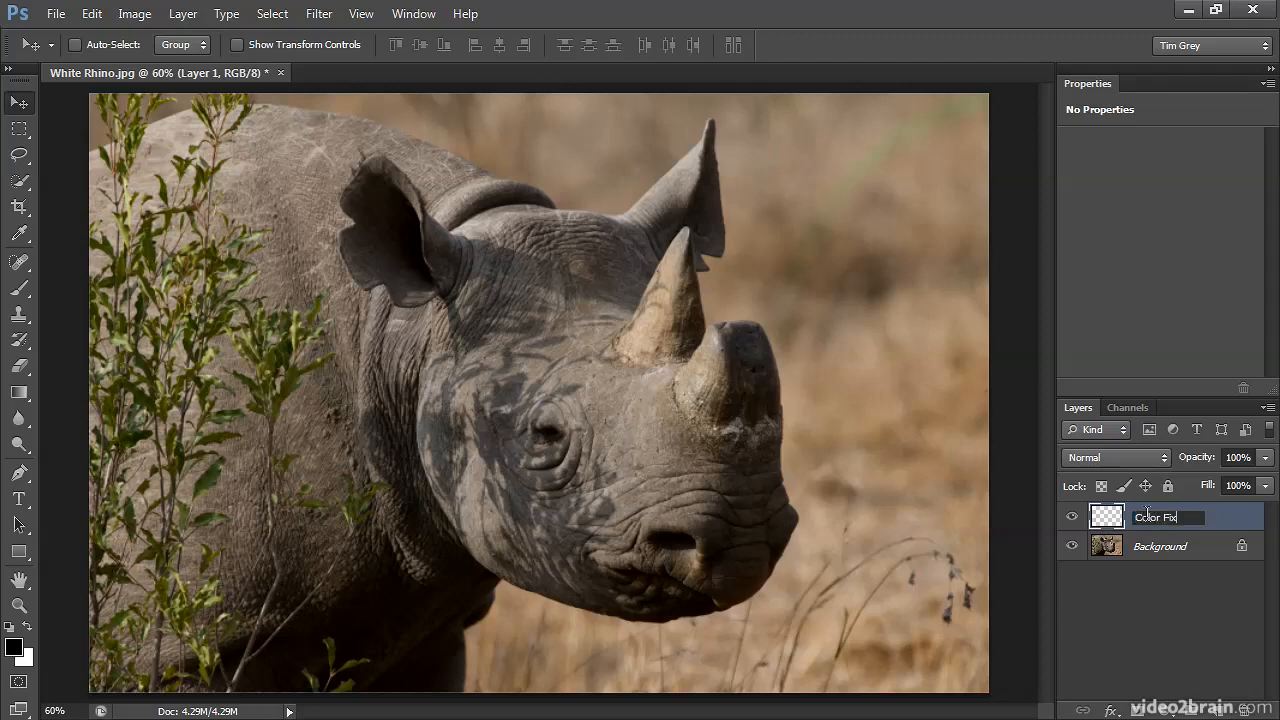
pyautogui.press('Return')
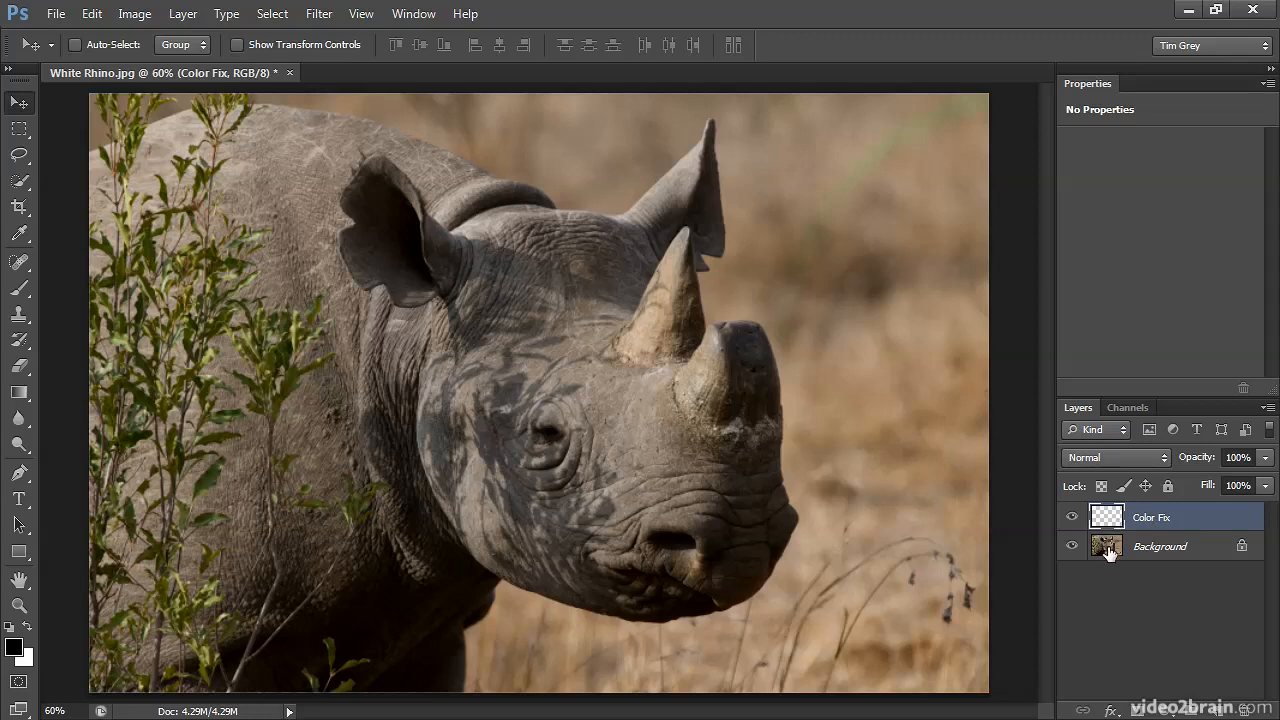
pyautogui.click(1133, 459)
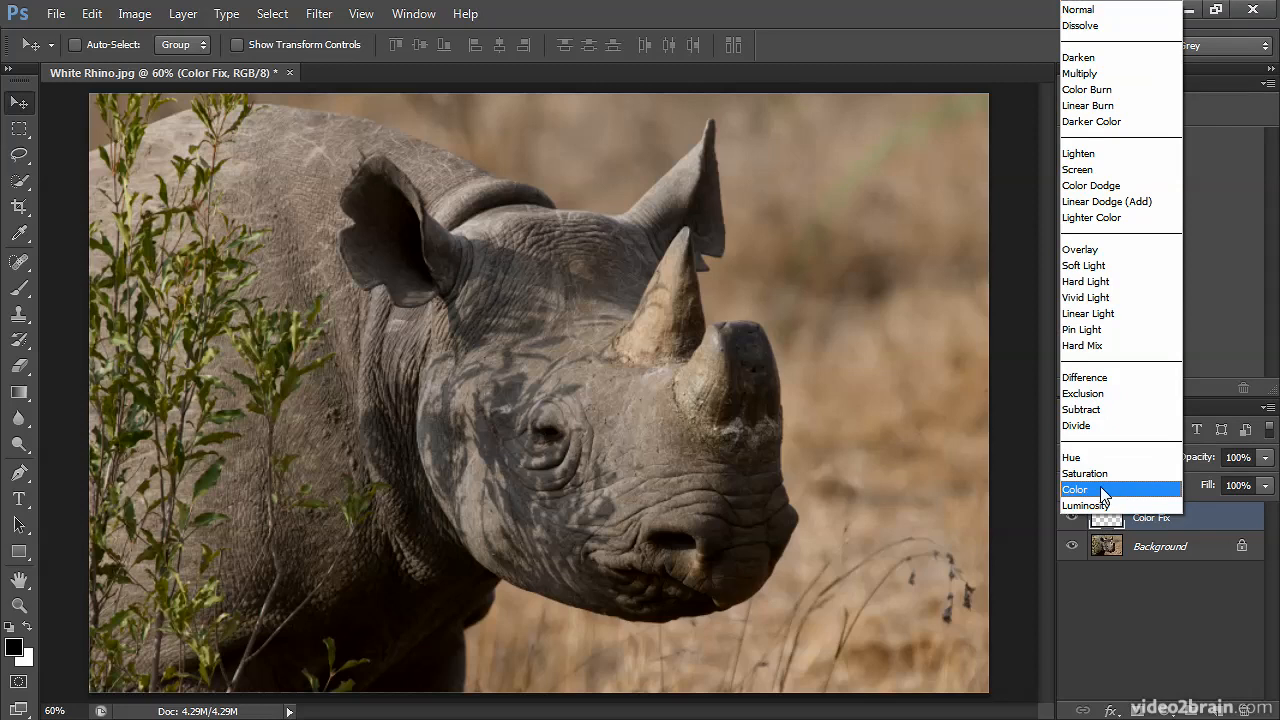
pyautogui.click(1094, 489)
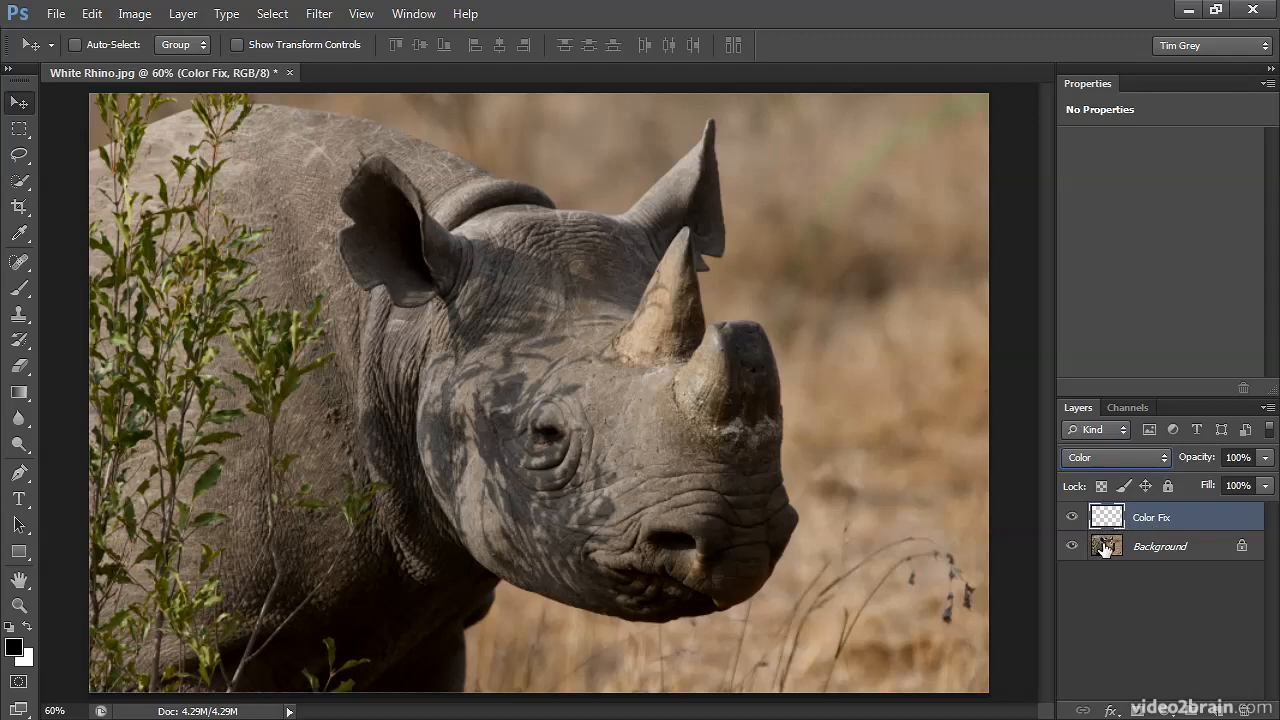
# Activate the Brush tool, check the brush's size and hardness, and enlarge the soft brush to 60 px.
pyautogui.click(19, 288)
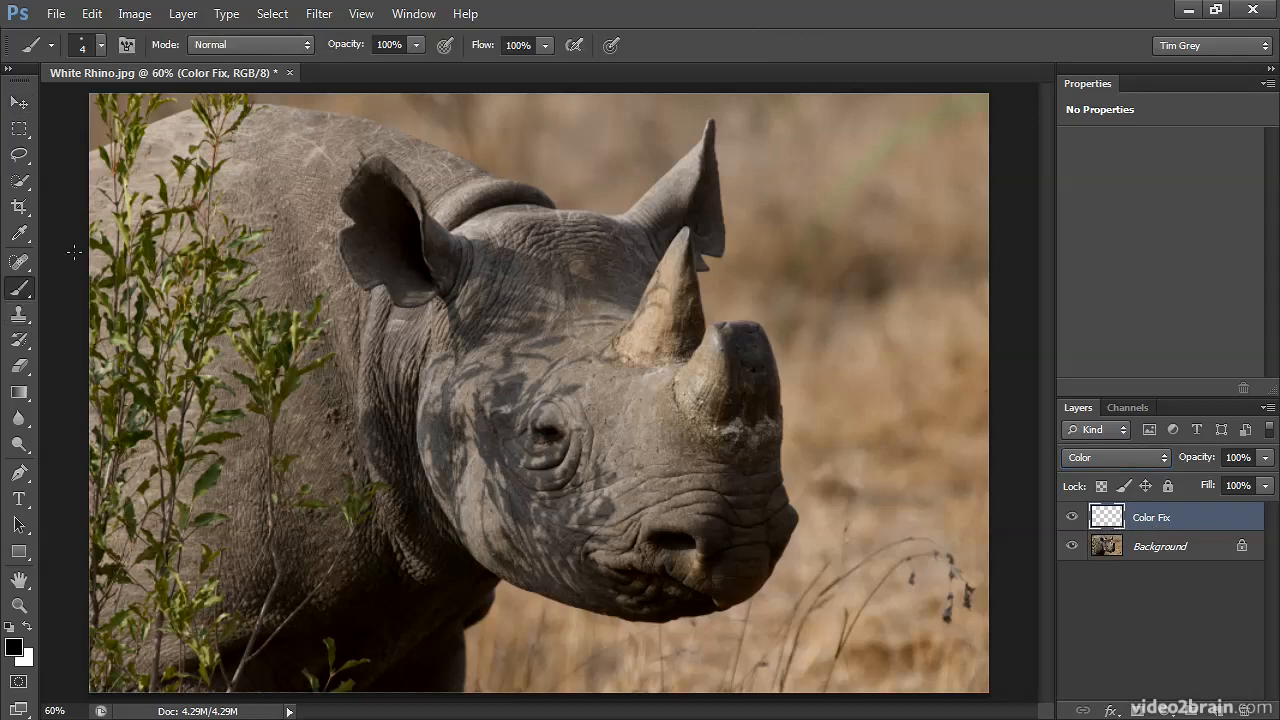
pyautogui.click(99, 44)
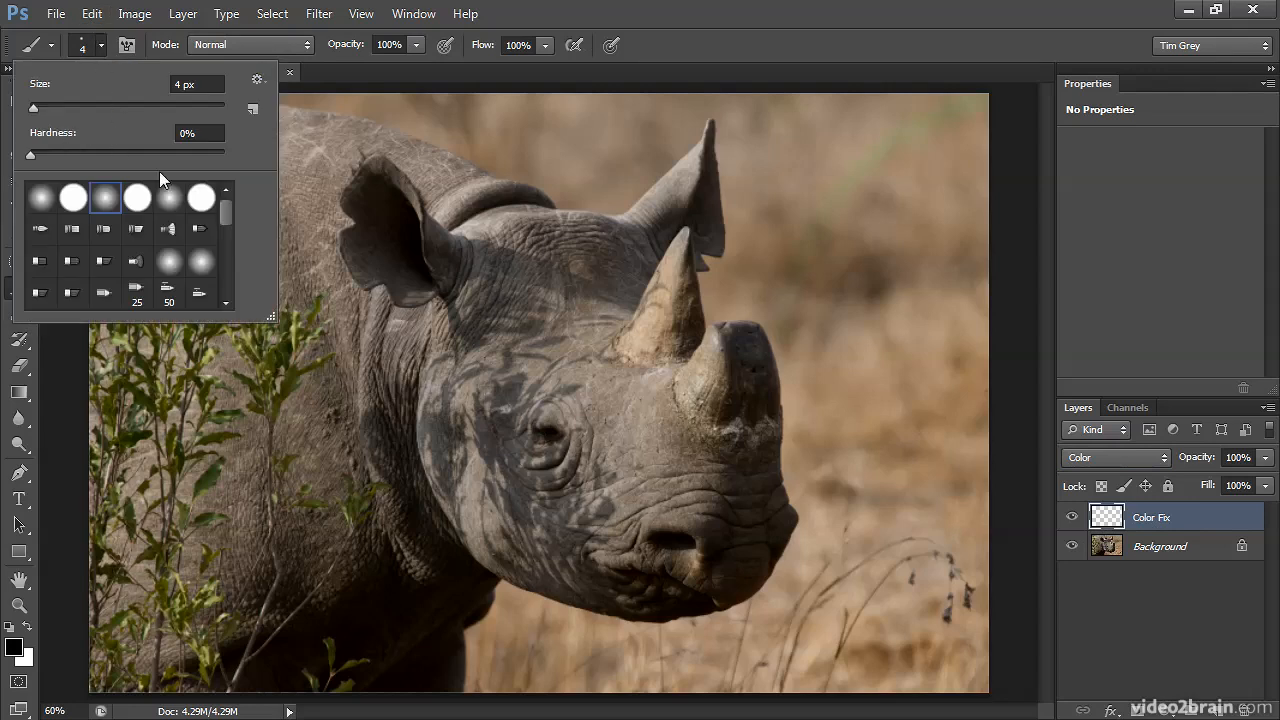
pyautogui.click(98, 46)
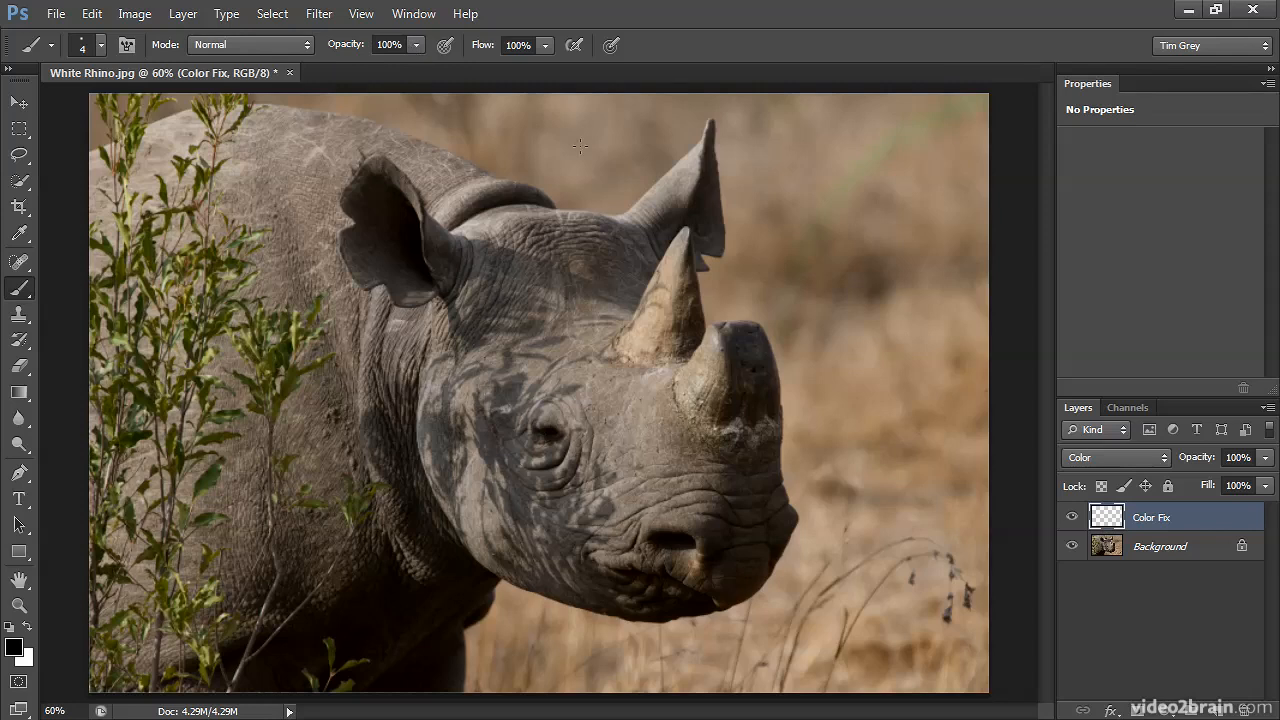
pyautogui.press(']')
pyautogui.press(']')
pyautogui.press(']')
pyautogui.press(']')
pyautogui.press(']')
pyautogui.press(']')
pyautogui.press(']')
pyautogui.press(']')
pyautogui.press(']')
pyautogui.press(']')
pyautogui.press(']')
pyautogui.press(']')
pyautogui.press(']')
pyautogui.press(']')
pyautogui.press(']')
# Paint over the green streak and other discoloured spots in the blurred background, using tan tones sampled from nearby areas.
pyautogui.keyDown('alt'); pyautogui.click(911, 169); pyautogui.keyUp('alt')
pyautogui.moveTo(955, 110)
pyautogui.mouseDown()
pyautogui.moveTo(842, 186)
pyautogui.moveTo(794, 262)
pyautogui.moveTo(782, 315)
pyautogui.moveTo(891, 316)
pyautogui.mouseUp()
pyautogui.keyDown('alt'); pyautogui.click(829, 269); pyautogui.keyUp('alt')
pyautogui.keyDown('alt'); pyautogui.click(814, 125); pyautogui.keyUp('alt')
pyautogui.keyDown('alt'); pyautogui.click(720, 117); pyautogui.keyUp('alt')
pyautogui.moveTo(713, 102); pyautogui.dragTo(706, 103)
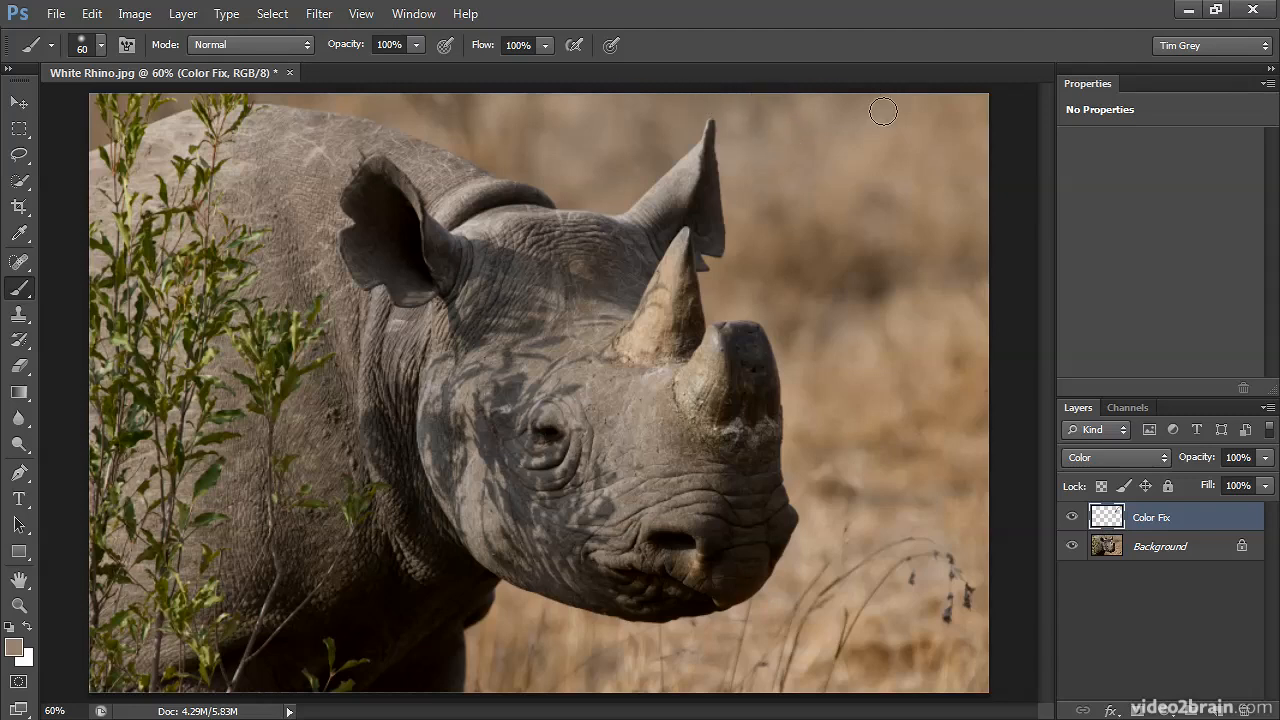